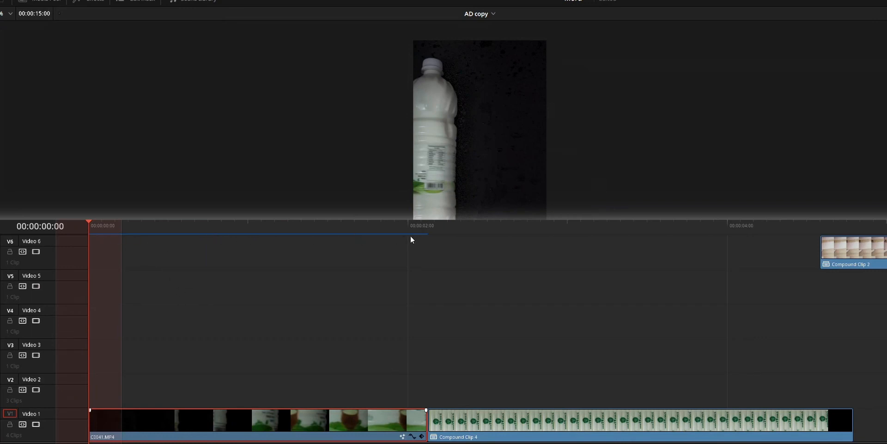
Enable Render Cache Color Output for the C0041.MP4 clip and play the clip back.
right_click(233, 422)
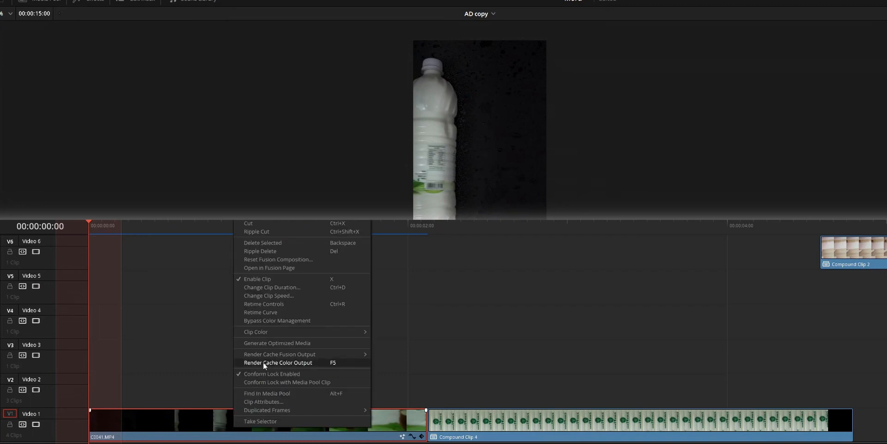
click(264, 363)
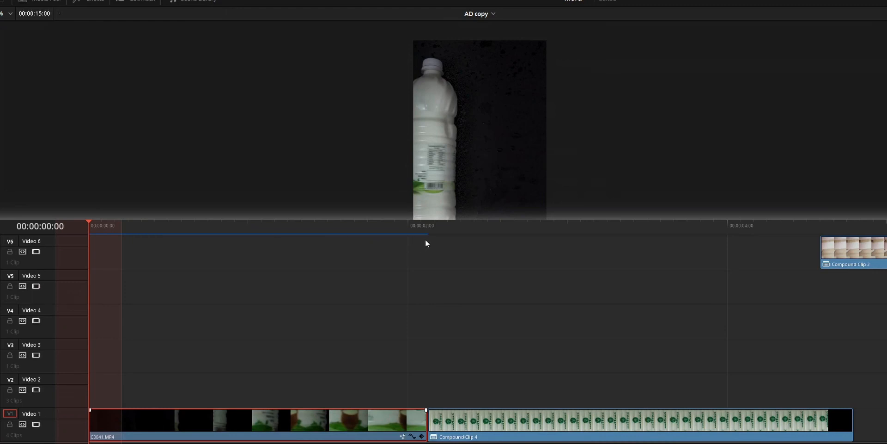
key(space)
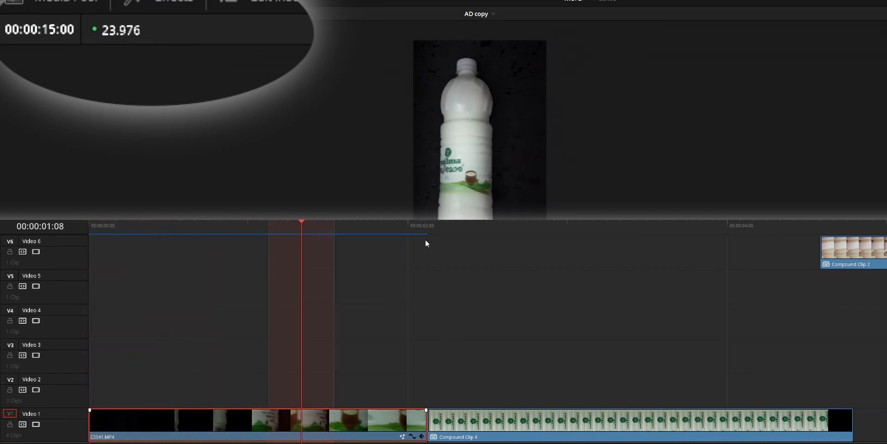
key(space)
right_click(194, 422)
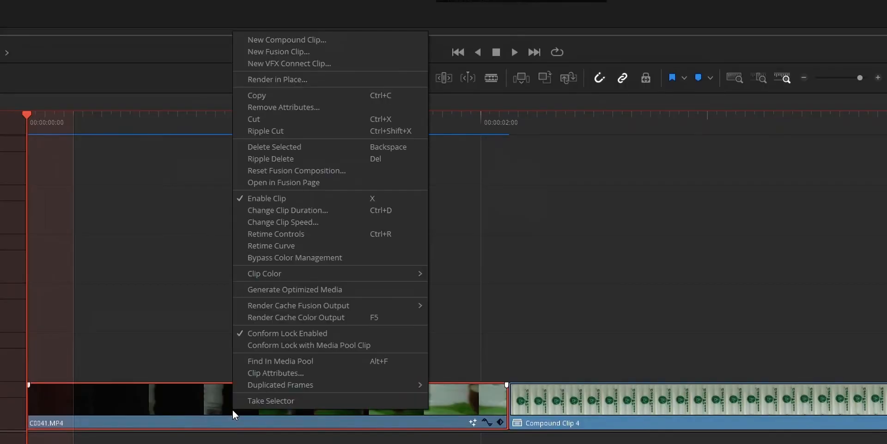
click(275, 315)
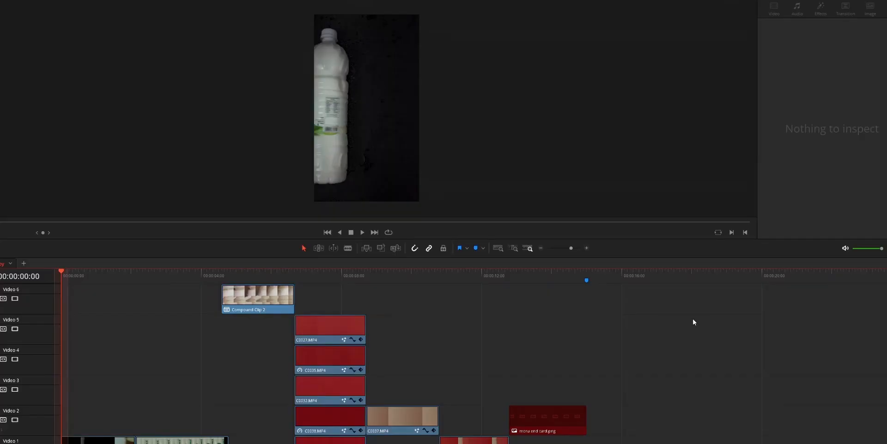
Open the project's Master Settings and examine the timeline resolution settings.
key(shift+9)
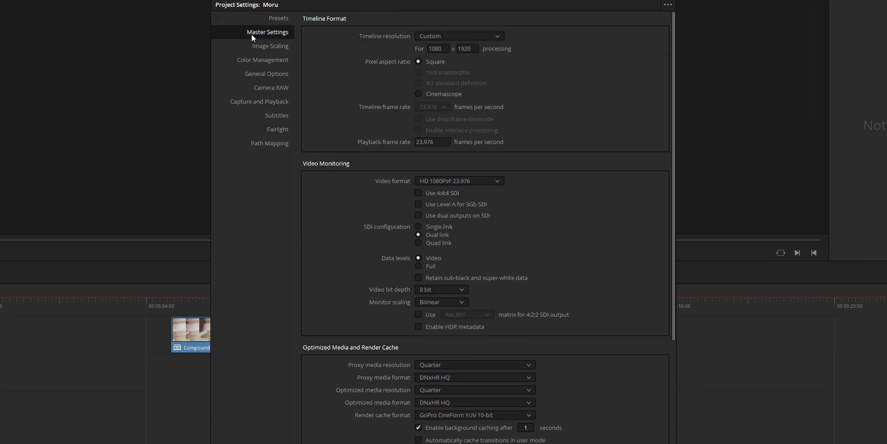
scroll(352, 247, down, 3)
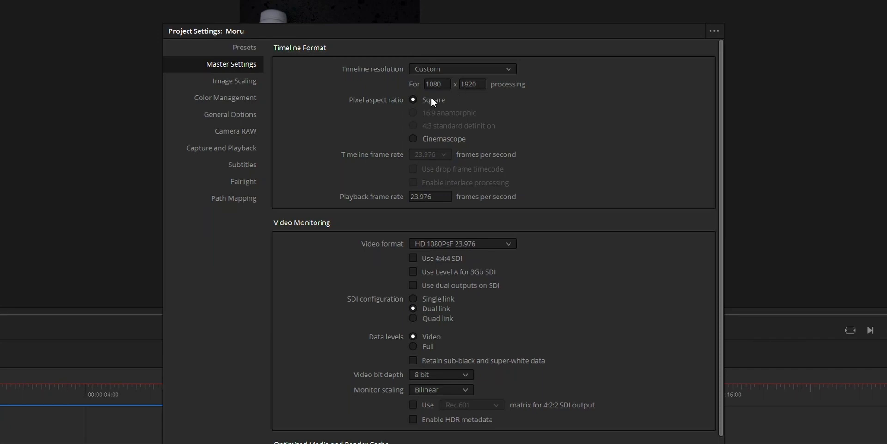
click(481, 84)
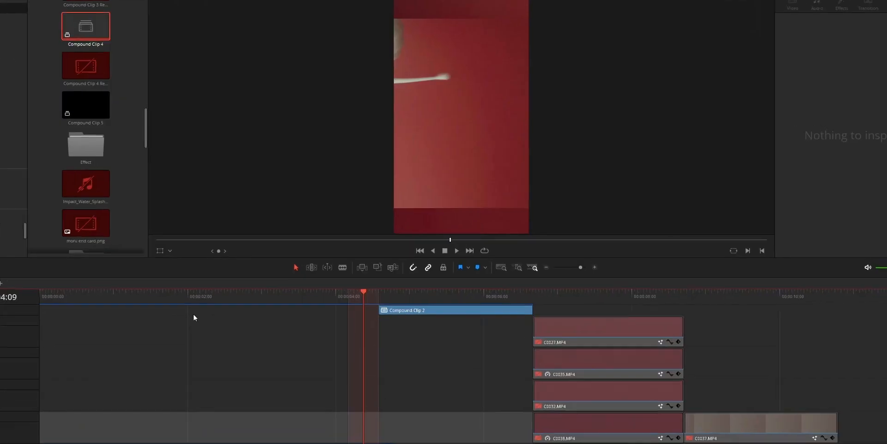
Set the project's custom timeline resolution to 540 x 960.
key(shift+9)
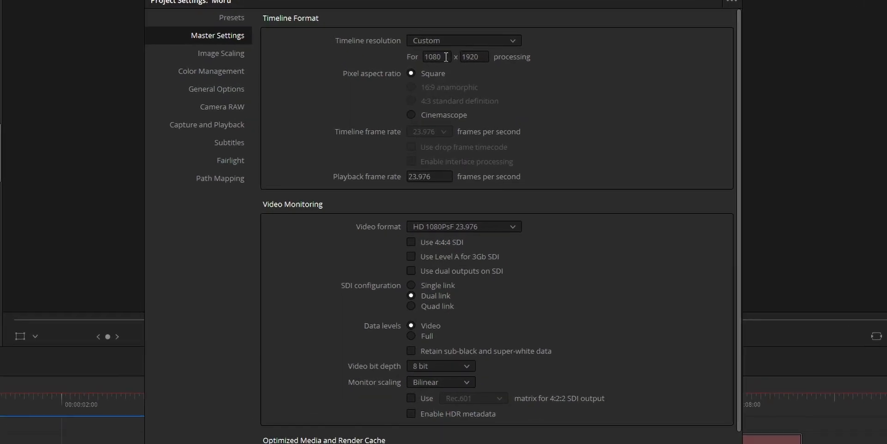
click(433, 62)
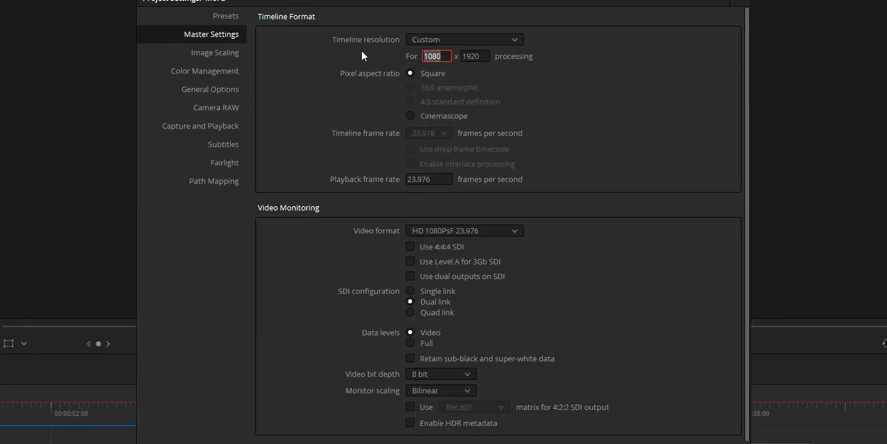
text(540)
key(Tab)
text(960)
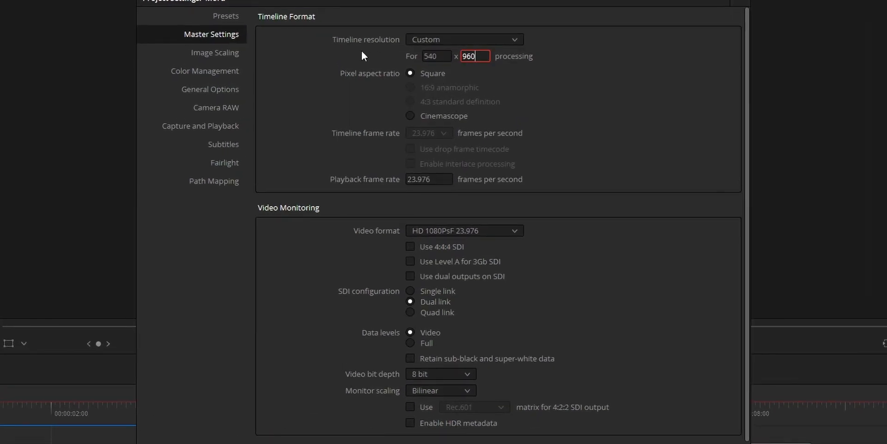
click(642, 204)
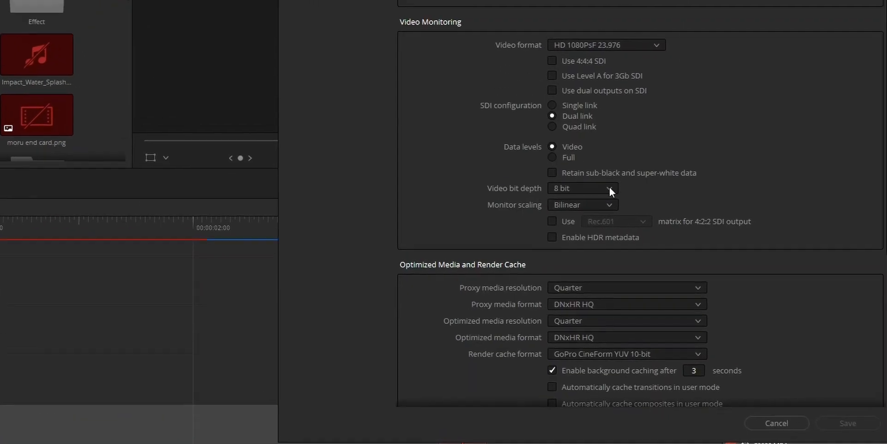
Set the custom timeline resolution back to 1080 x 1920.
click(483, 48)
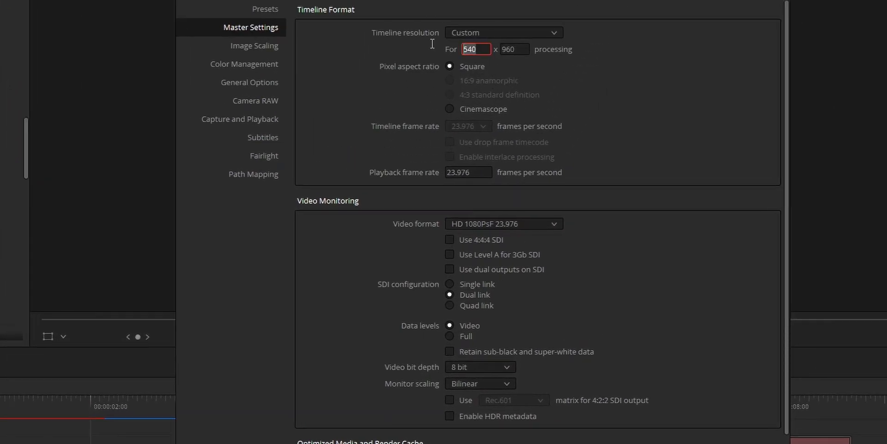
text(1920)
key(Tab)
text(1080)
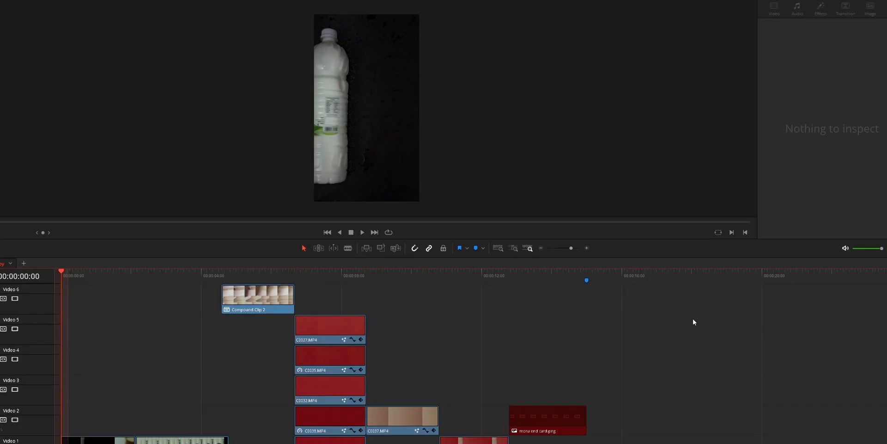
Review the render cache format choices in the project's Master Settings, keeping GoPro CineForm YUV 10-bit.
key(shift+9)
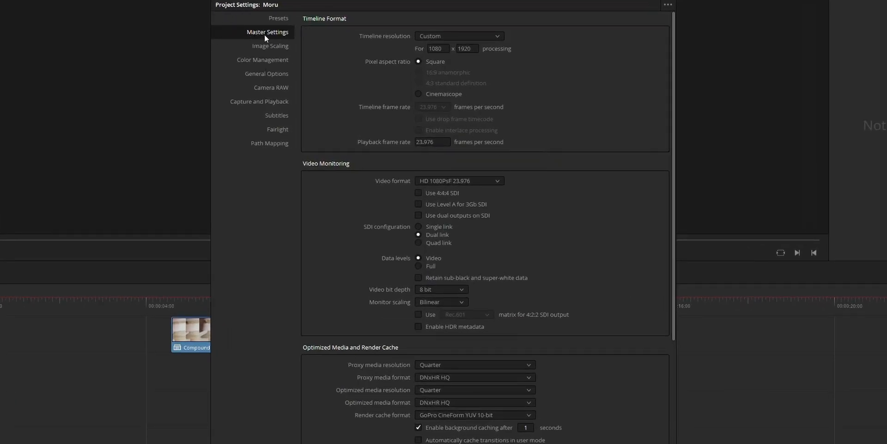
scroll(351, 262, down, 5)
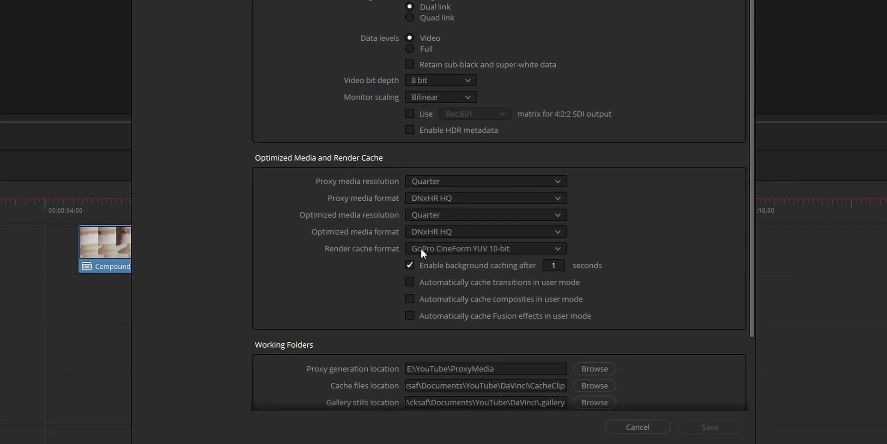
click(512, 249)
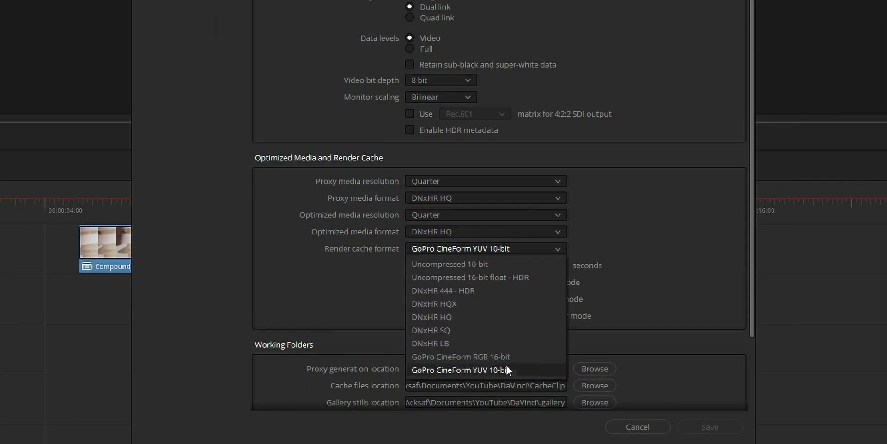
click(642, 292)
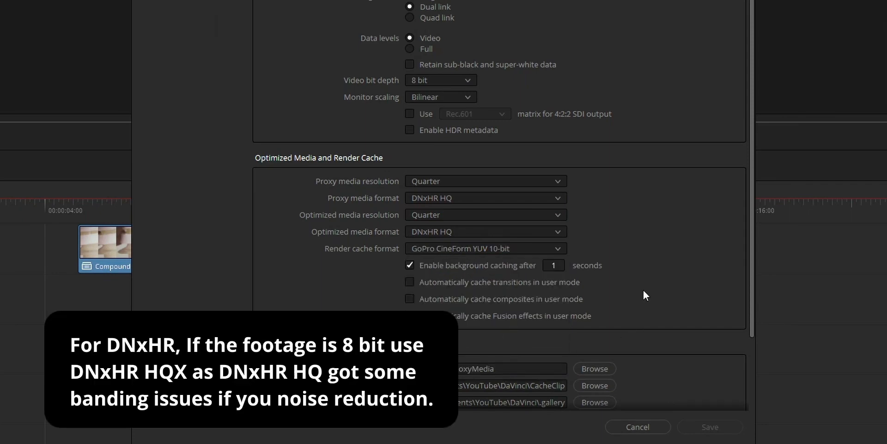
scroll(668, 221, down, 3)
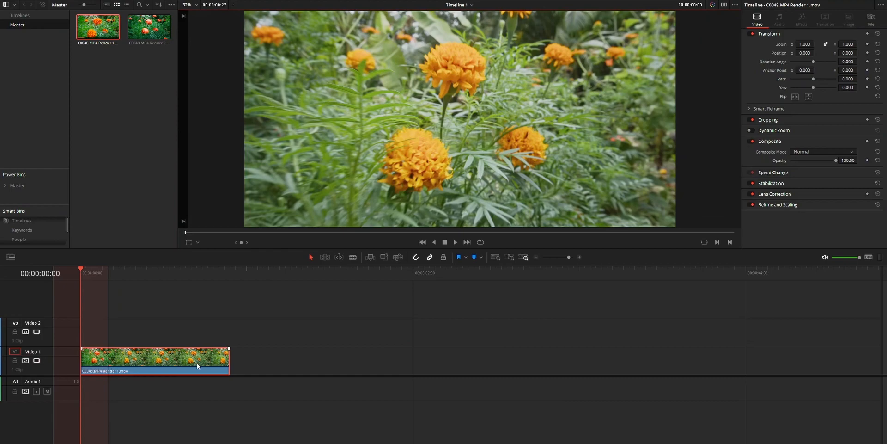
On the Color page, raise the marigold clip's contrast and lower its color temperature.
key(shift+6)
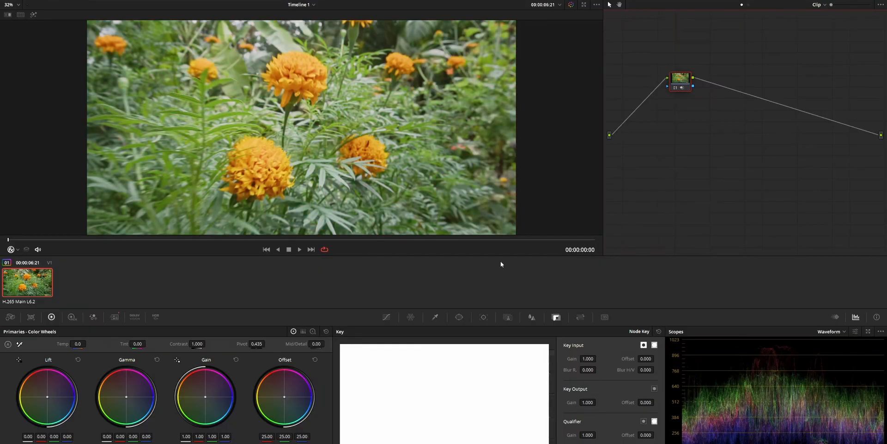
drag(191, 346, 213, 346)
drag(77, 345, 63, 344)
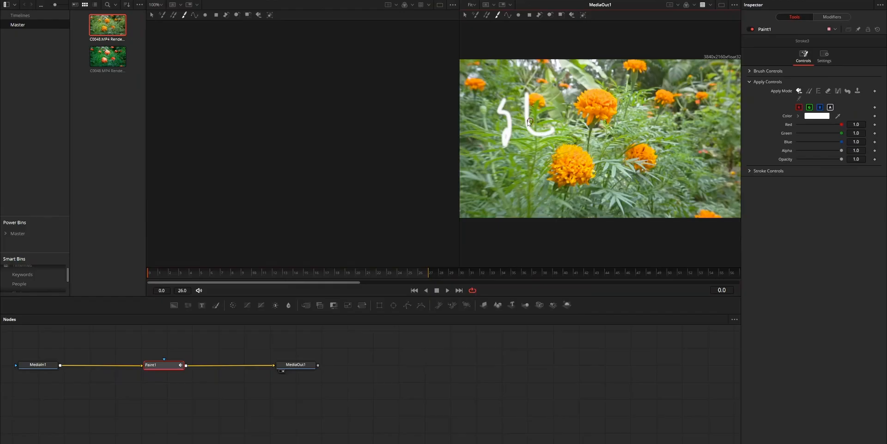
Paint freehand white strokes over the marigold footage with the Paint1 node in Fusion.
mouse_move(518, 121)
mouse_down()
mouse_move(547, 110)
mouse_move(563, 127)
mouse_up()
mouse_move(574, 86)
mouse_down()
mouse_move(589, 148)
mouse_move(619, 164)
mouse_up()
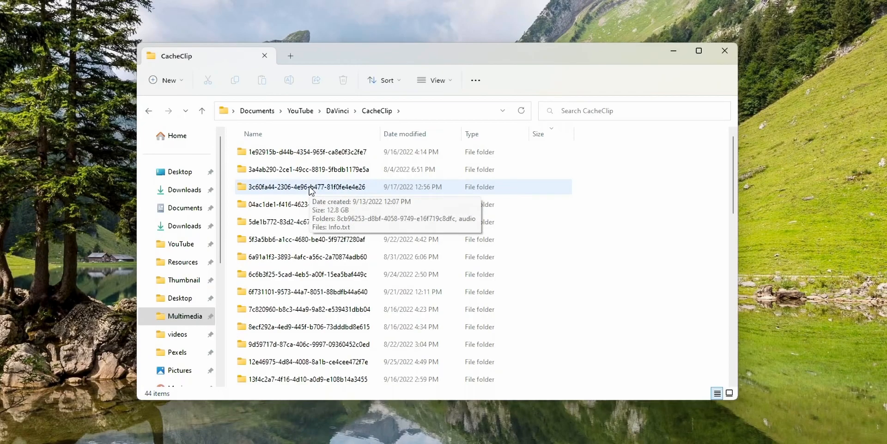
In File Explorer, check the size of the 3c60fa44 cache folder inside CacheClip through its properties.
right_click(309, 189)
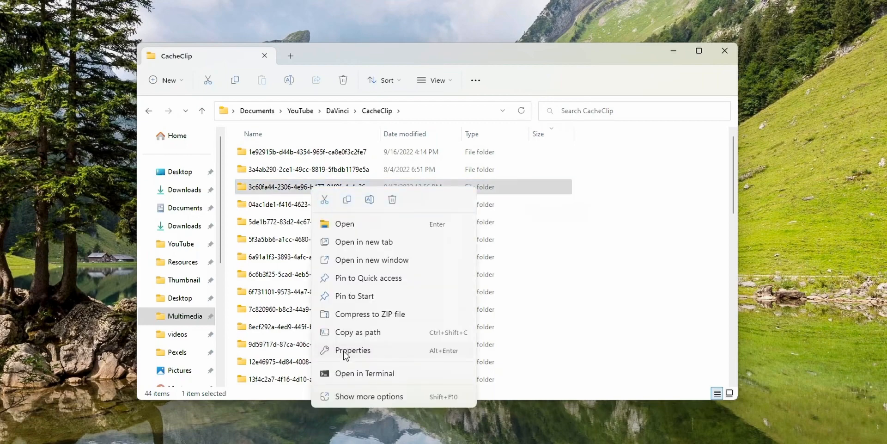
click(349, 349)
drag(388, 292, 358, 291)
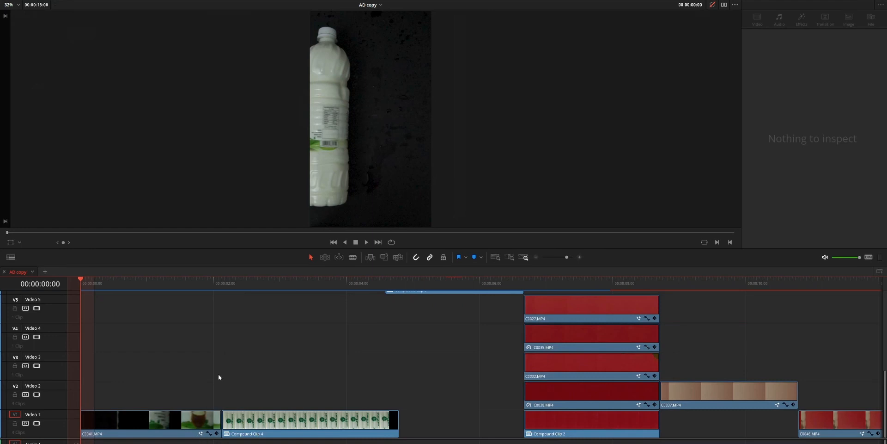
In DaVinci Resolve, examine the render cache bar above the clips of the AD copy timeline.
scroll(228, 364, down, 1)
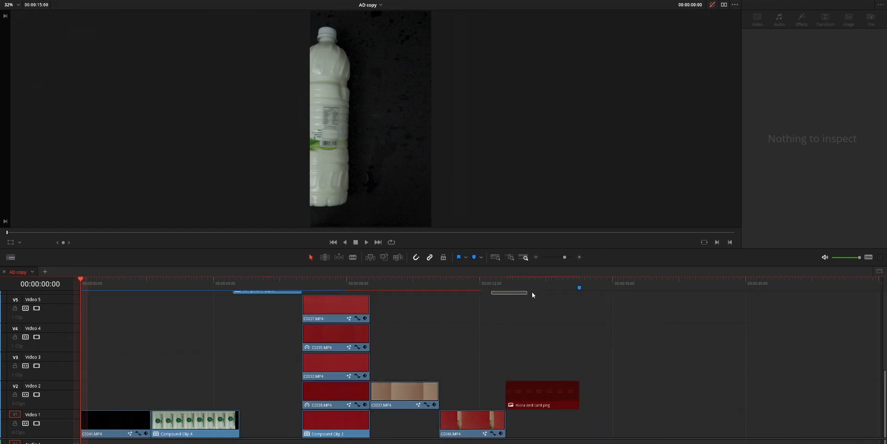
drag(532, 292, 113, 296)
scroll(263, 296, up, 3)
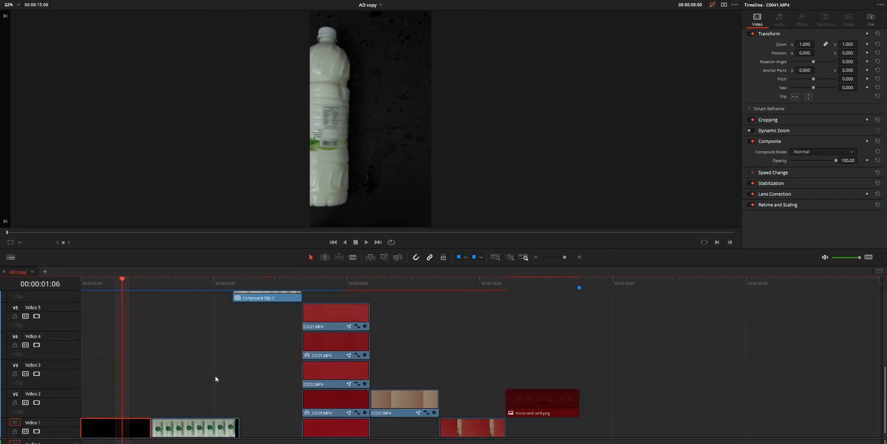
scroll(216, 378, down, 1)
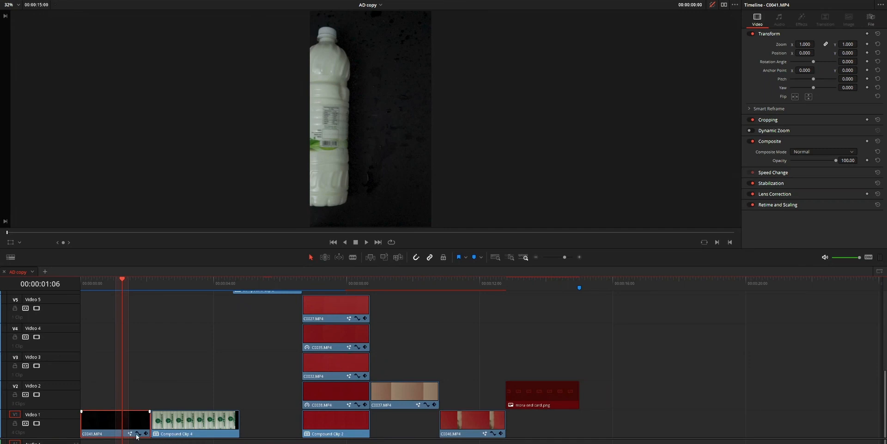
click(219, 423)
scroll(300, 319, up, 2)
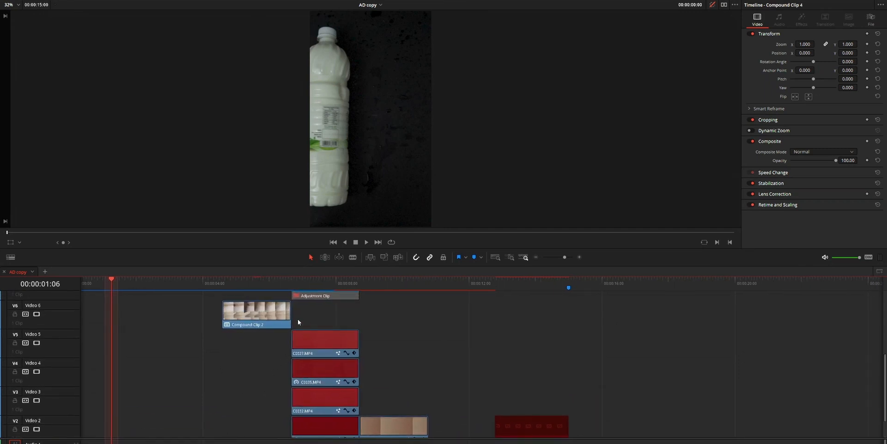
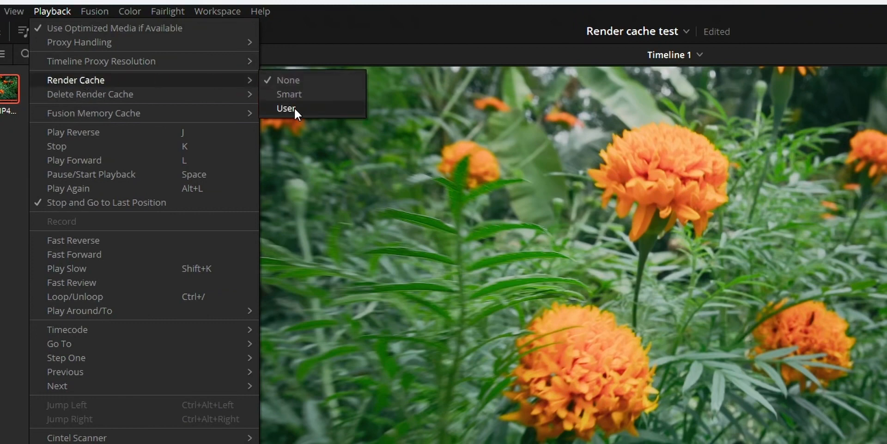
Set the render cache mode to User and enable Render Cache Color Output for the C0048.MP4 Render 2.mov clip.
click(295, 108)
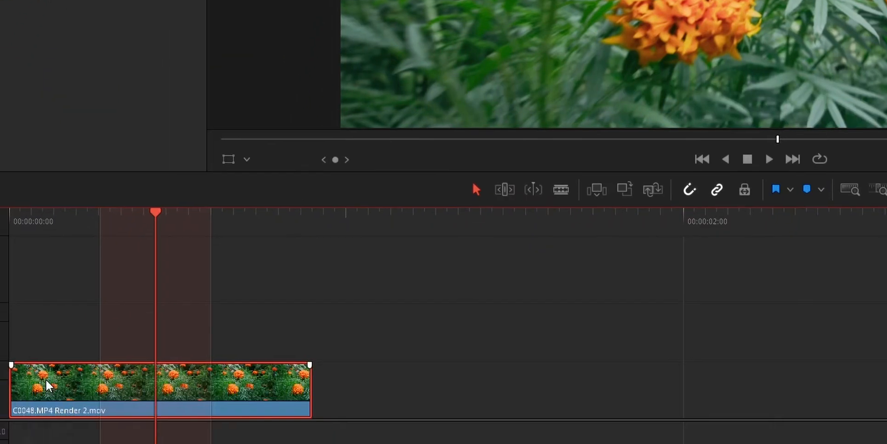
right_click(54, 348)
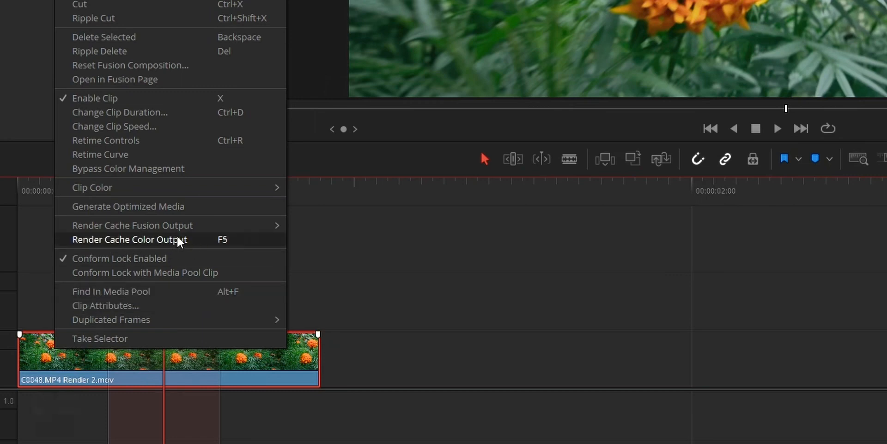
mouse_move(125, 230)
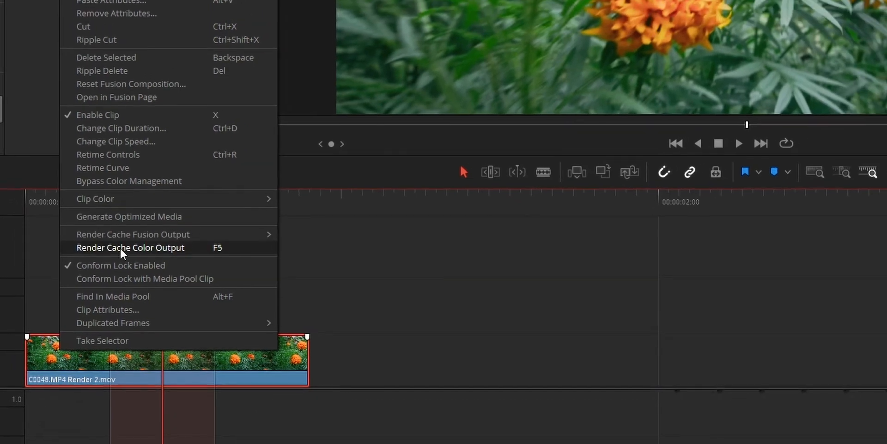
click(121, 246)
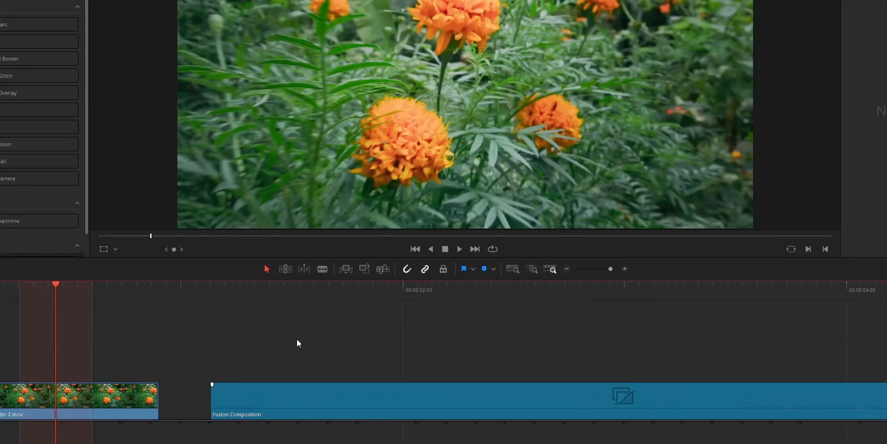
Examine the Render Cache Fusion Output options of the Fusion Composition clip and the automatic user-mode caching options in the project's Master Settings.
right_click(276, 409)
mouse_move(335, 394)
right_click(275, 409)
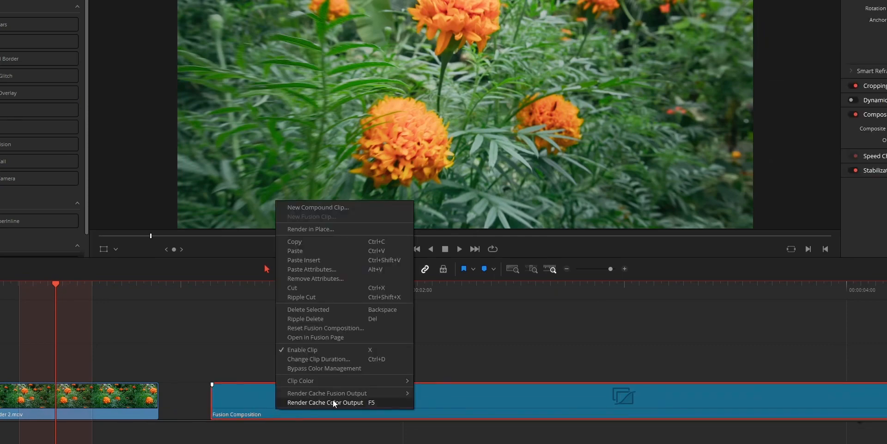
mouse_move(334, 395)
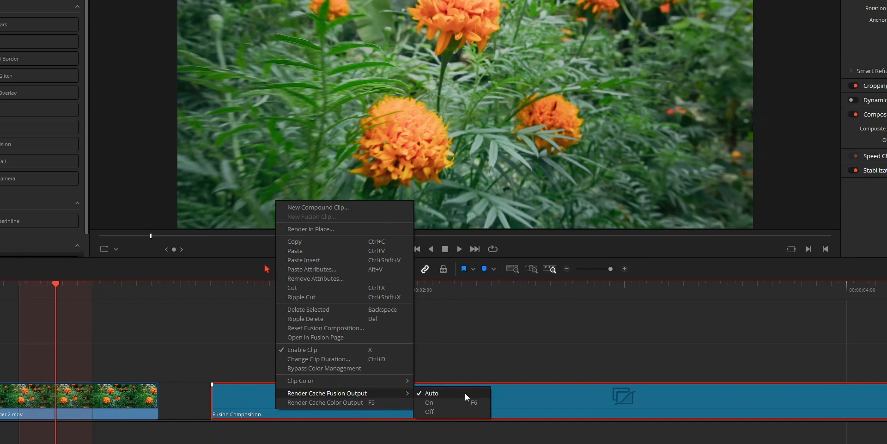
click(480, 368)
key(shift+9)
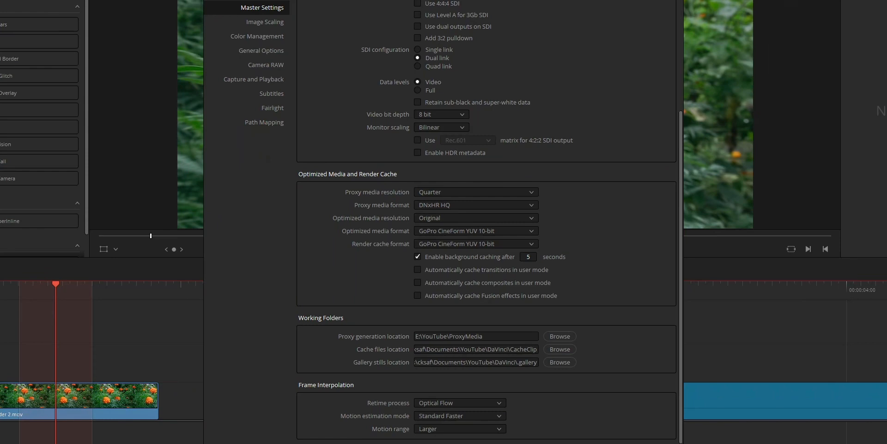
key(Escape)
Set Render Cache Fusion Output to On for the Fusion Composition clip.
right_click(269, 394)
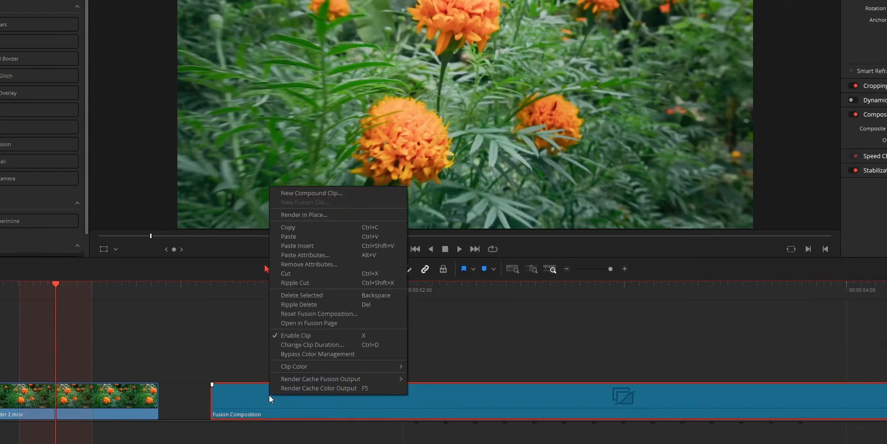
mouse_move(308, 378)
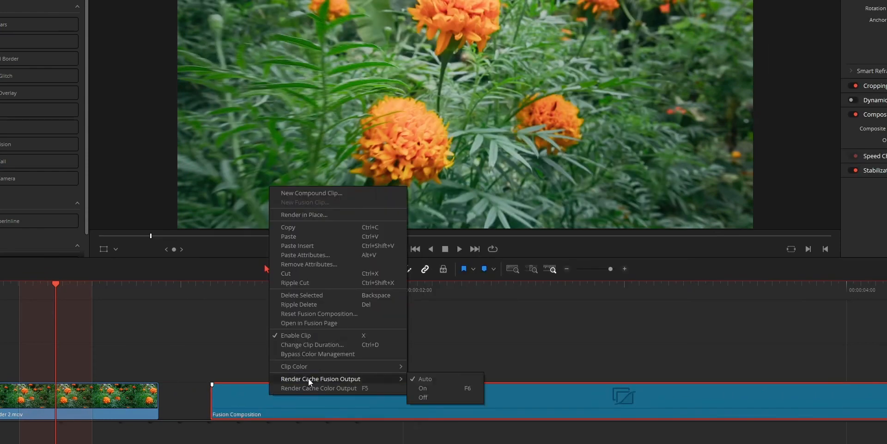
click(418, 385)
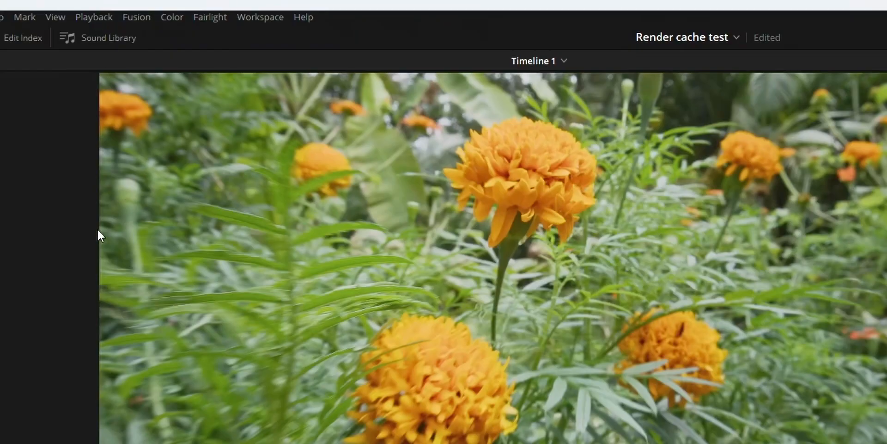
Delete the render cache of only the selected C0048.MP4 Render 1.mov clip on Timeline 1.
click(101, 19)
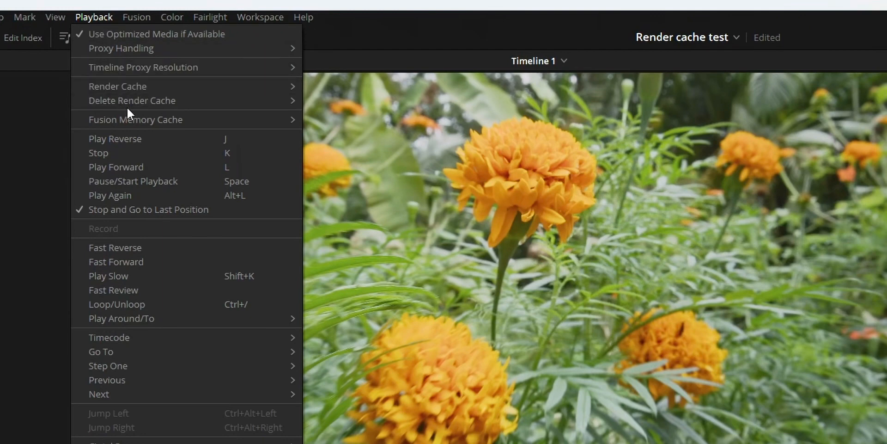
mouse_move(128, 104)
mouse_move(280, 102)
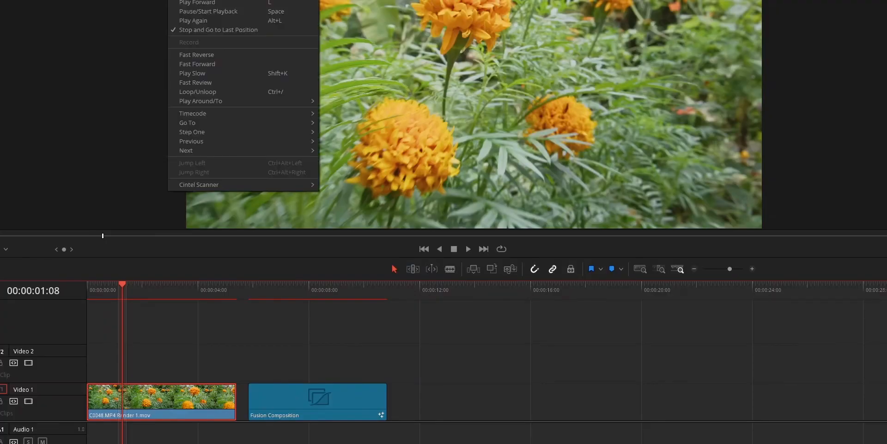
click(182, 0)
click(135, 325)
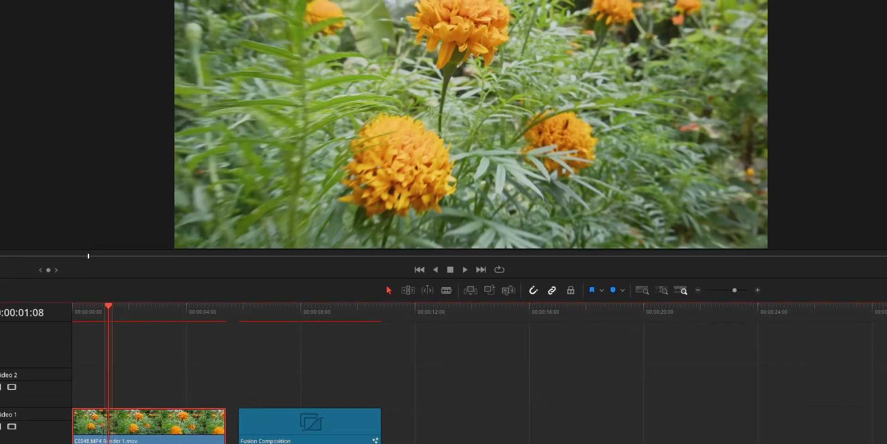
click(54, 12)
mouse_move(189, 86)
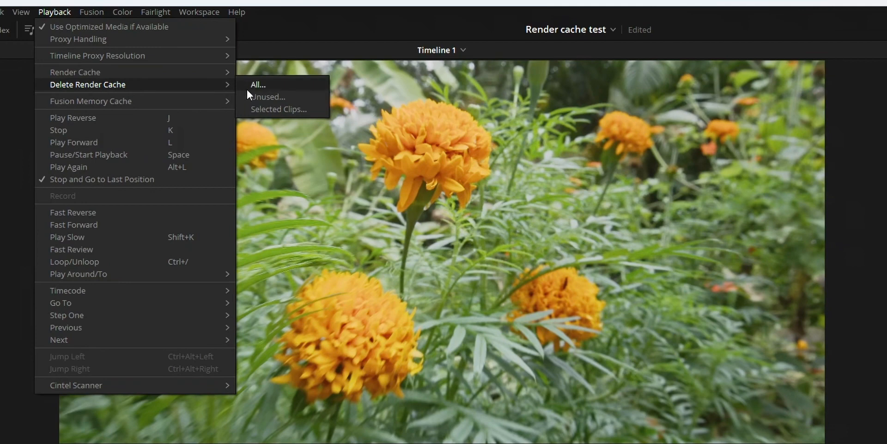
click(277, 108)
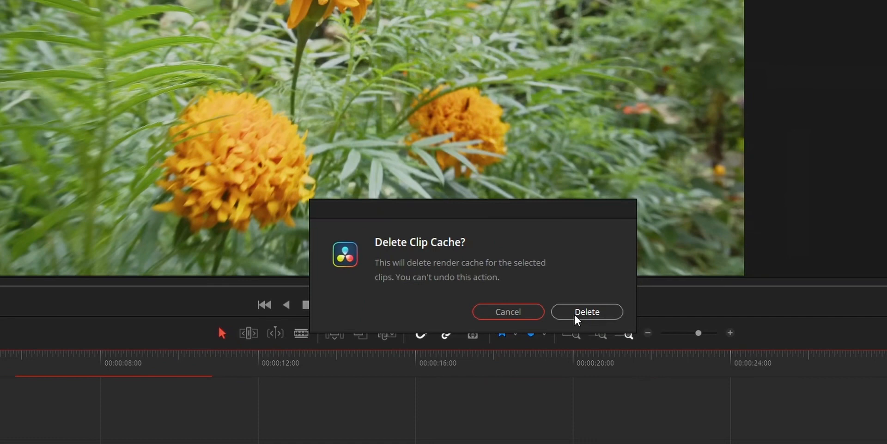
click(575, 313)
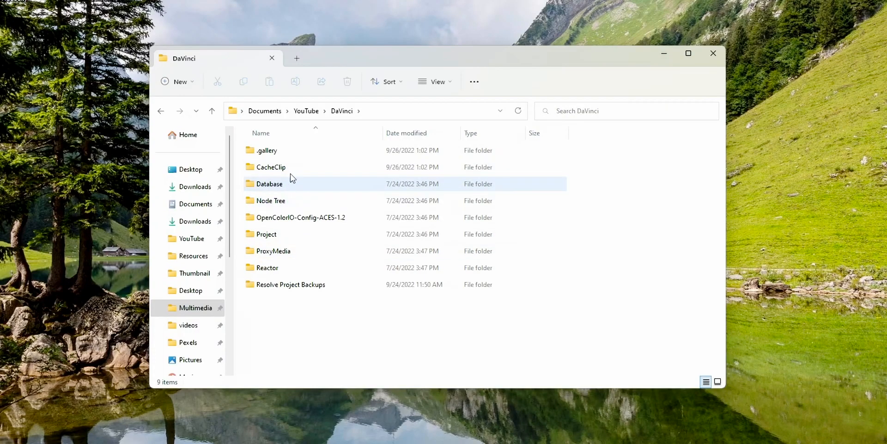
In File Explorer, open the CacheClip folder inside DaVinci and look through its project cache folders.
click(291, 170)
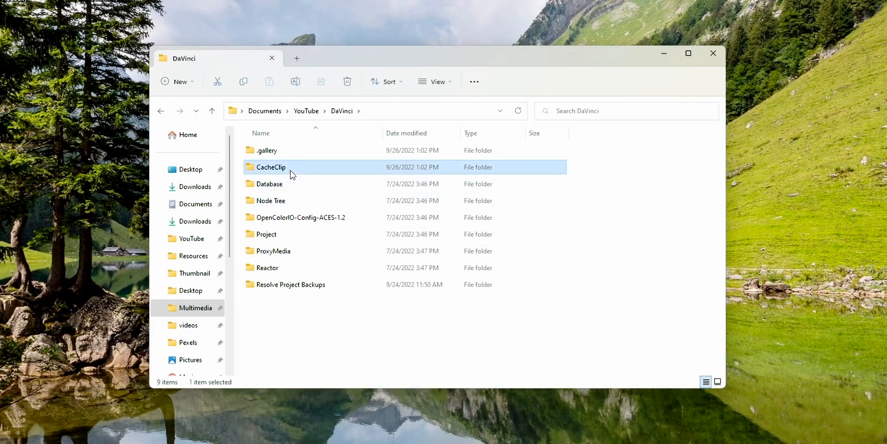
double_click(291, 169)
scroll(395, 237, down, 10)
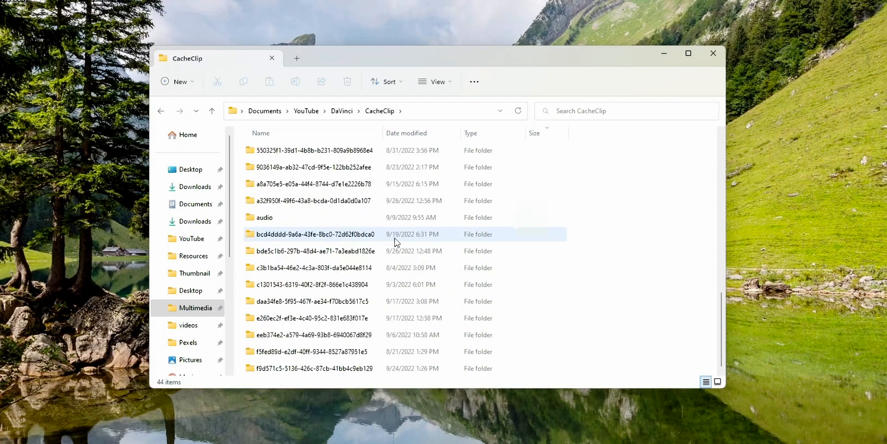
scroll(391, 254, up, 10)
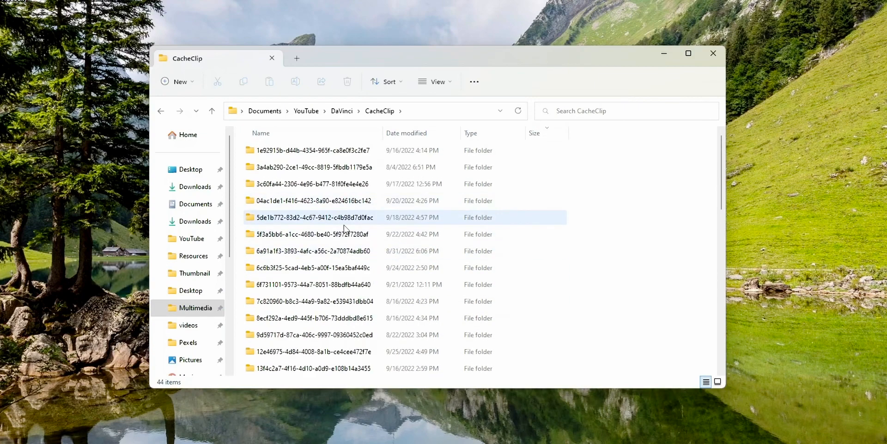
mouse_move(317, 156)
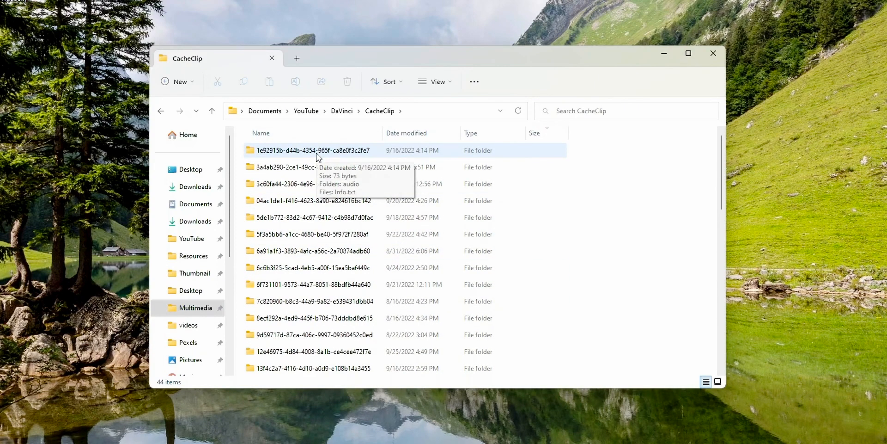
Open Info.txt in the 3c60fa44 cache folder to identify the project it belongs to.
click(287, 187)
double_click(337, 189)
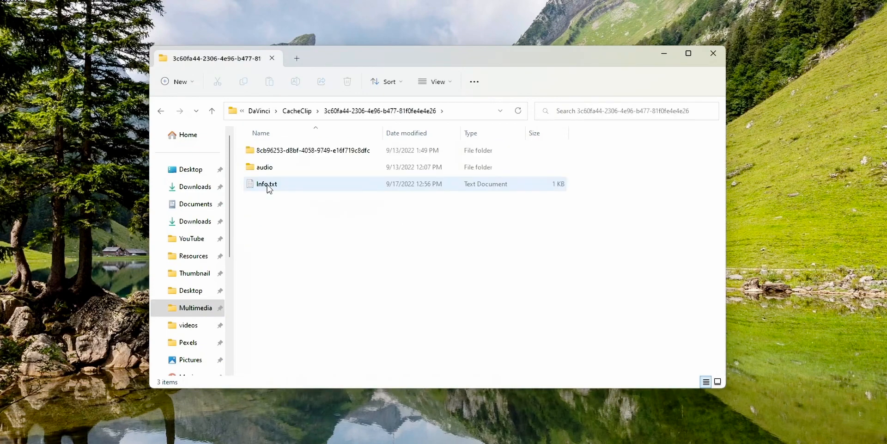
double_click(289, 188)
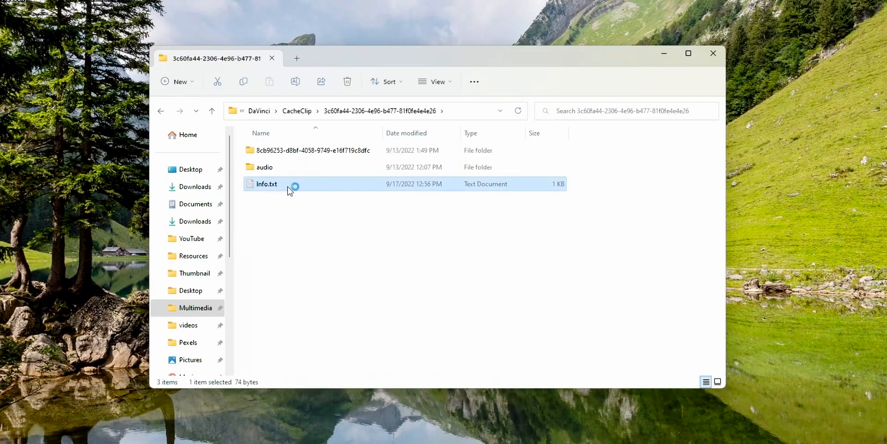
drag(156, 36, 174, 42)
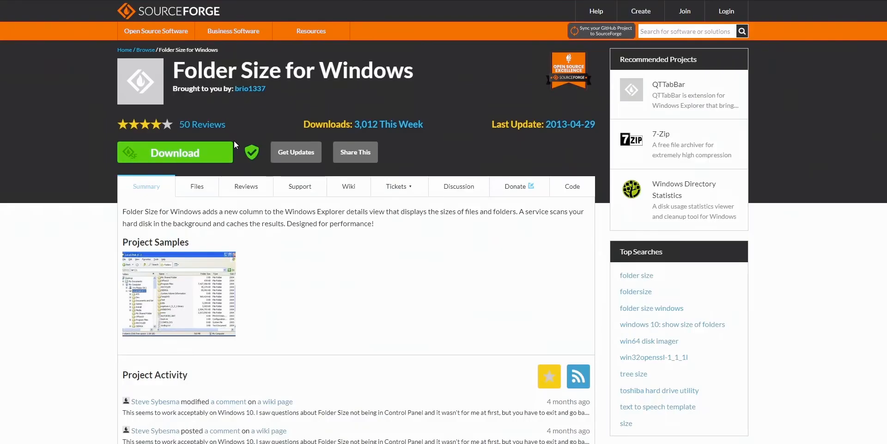
Sort the CacheClip folders from largest to smallest with Folder Size and open Info.txt inside the 12e46975 folder.
drag(409, 74, 167, 82)
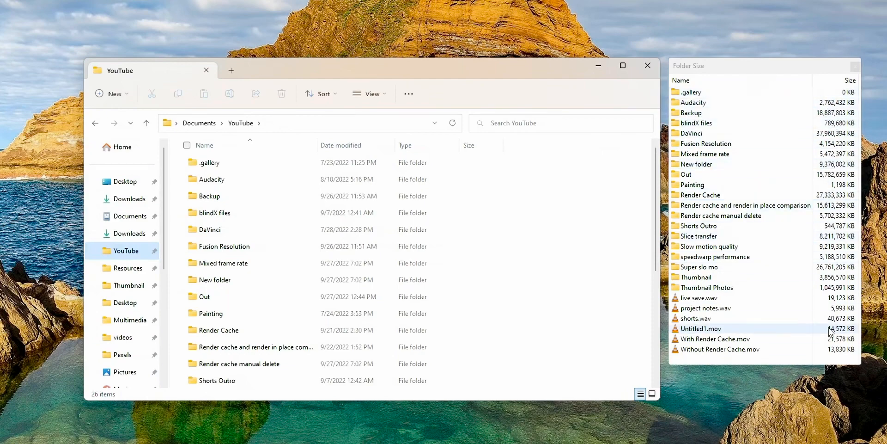
double_click(240, 229)
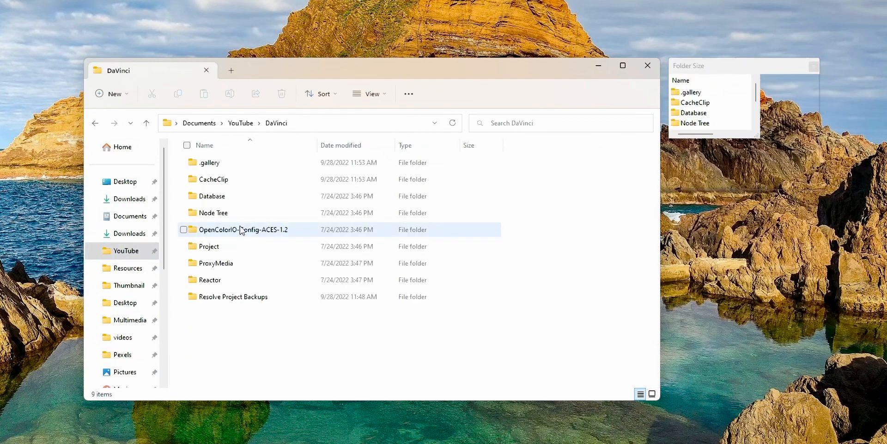
double_click(218, 181)
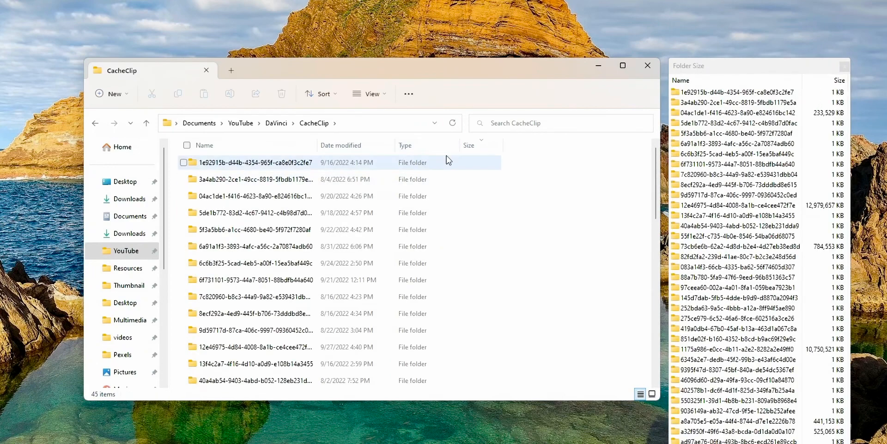
click(817, 81)
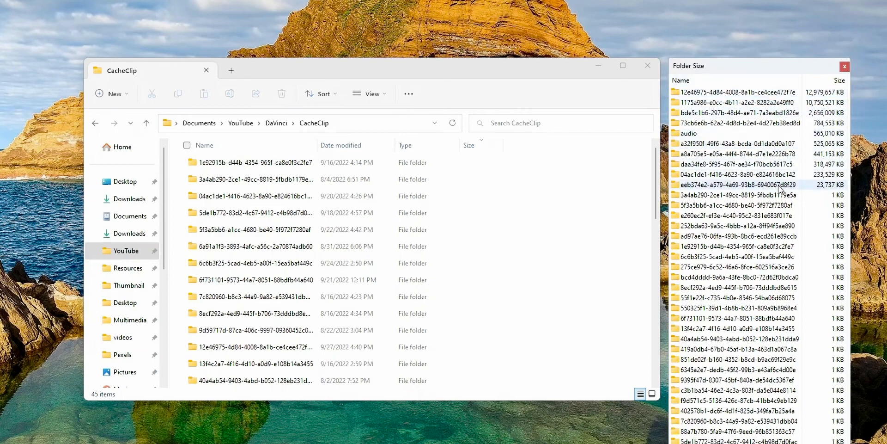
double_click(745, 95)
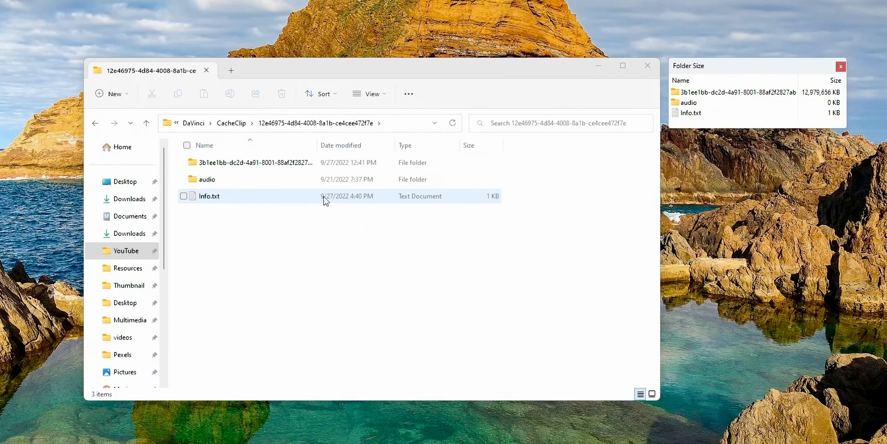
double_click(202, 198)
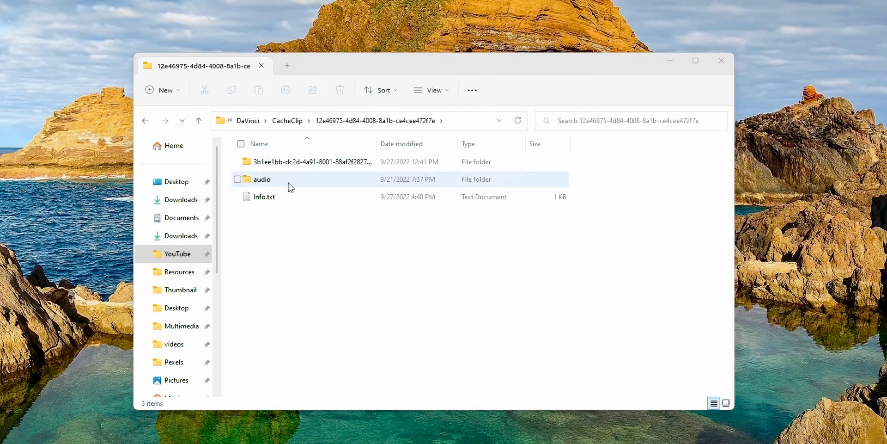
Look through the nested cache folders 3b1ee1bb, 02aaa2e0 and 164e6c73 down to the files in Output.
double_click(282, 166)
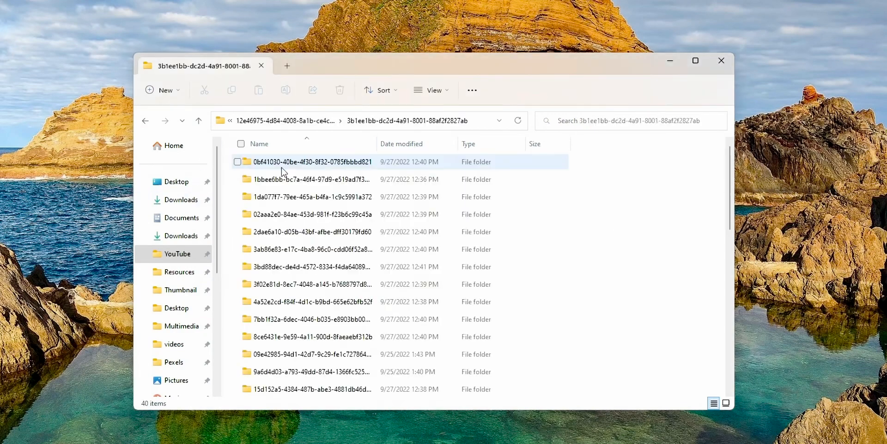
scroll(311, 281, down, 9)
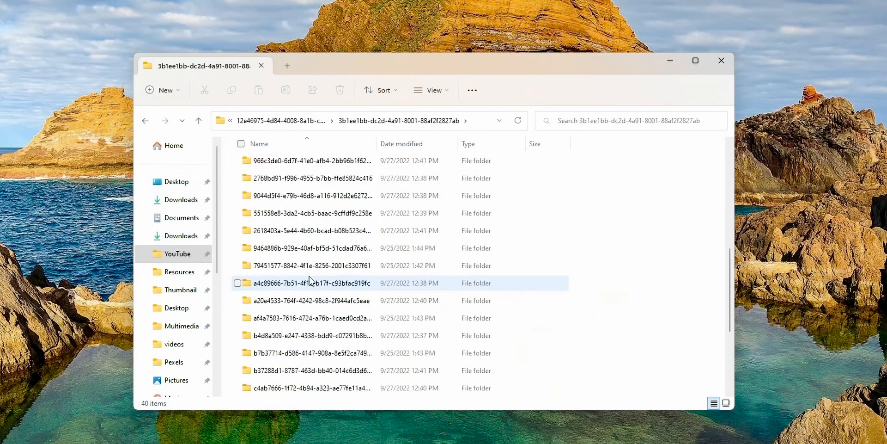
scroll(312, 281, up, 9)
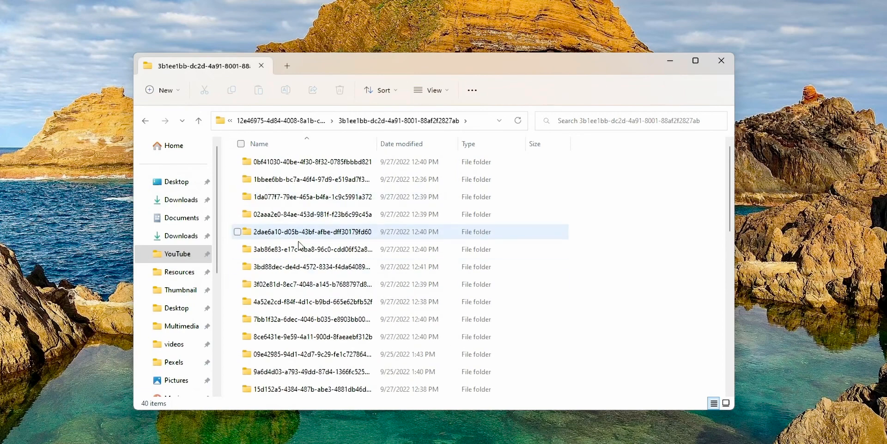
double_click(305, 215)
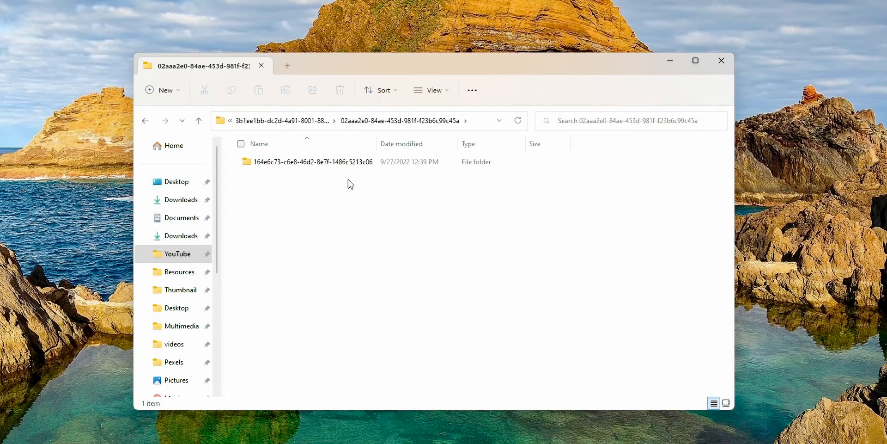
double_click(381, 163)
double_click(303, 167)
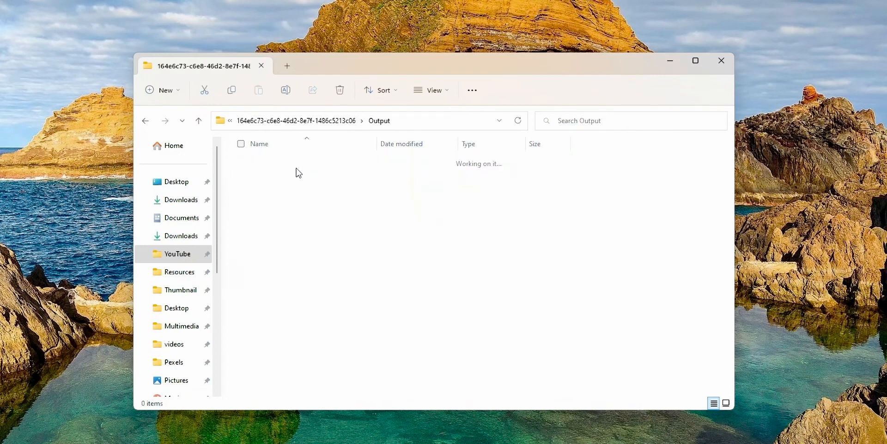
scroll(307, 260, down, 20)
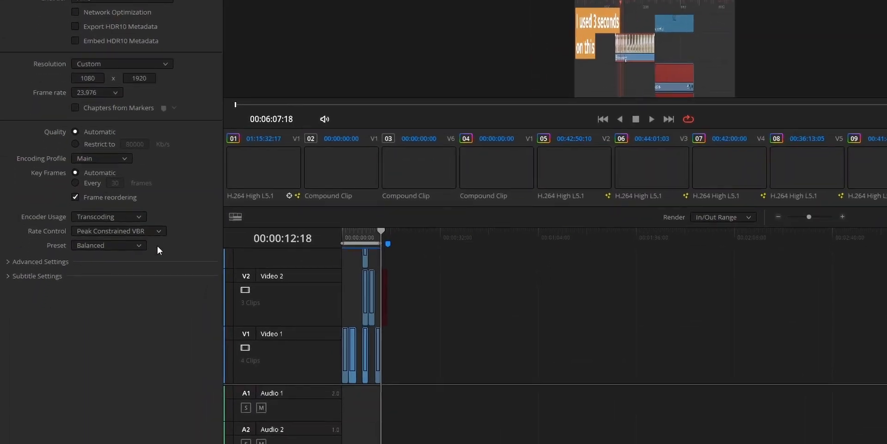
In DaVinci Resolve, expand the advanced video export settings on the Deliver page and find the Use render cached images option.
click(19, 169)
scroll(53, 162, down, 4)
scroll(58, 168, down, 1)
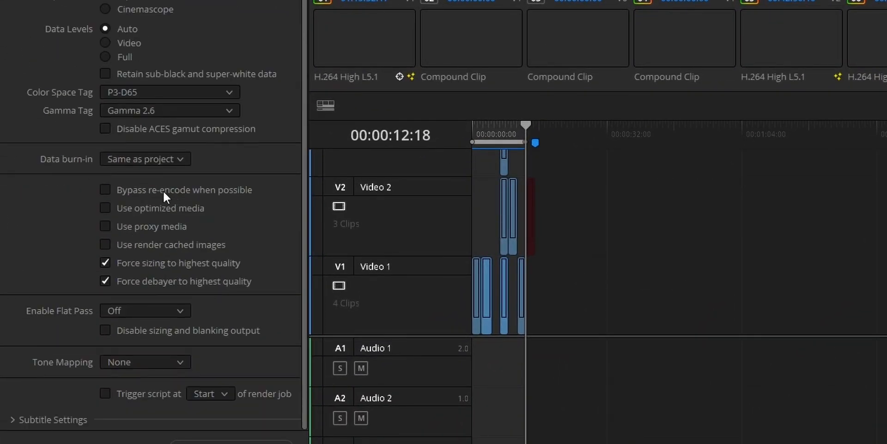